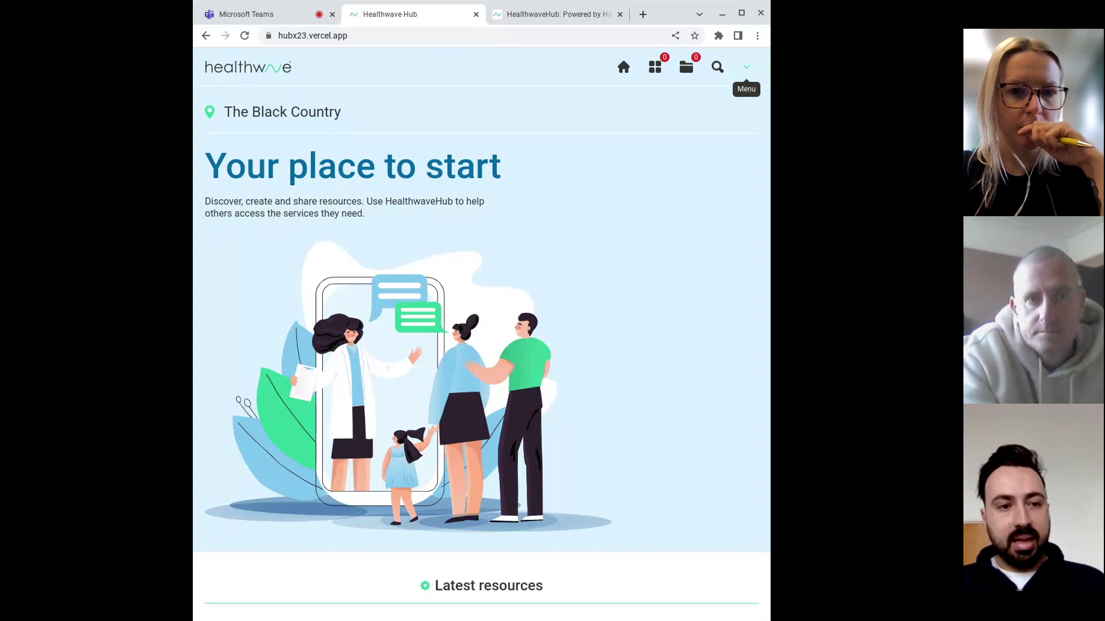
scroll(482, 346, down, 3)
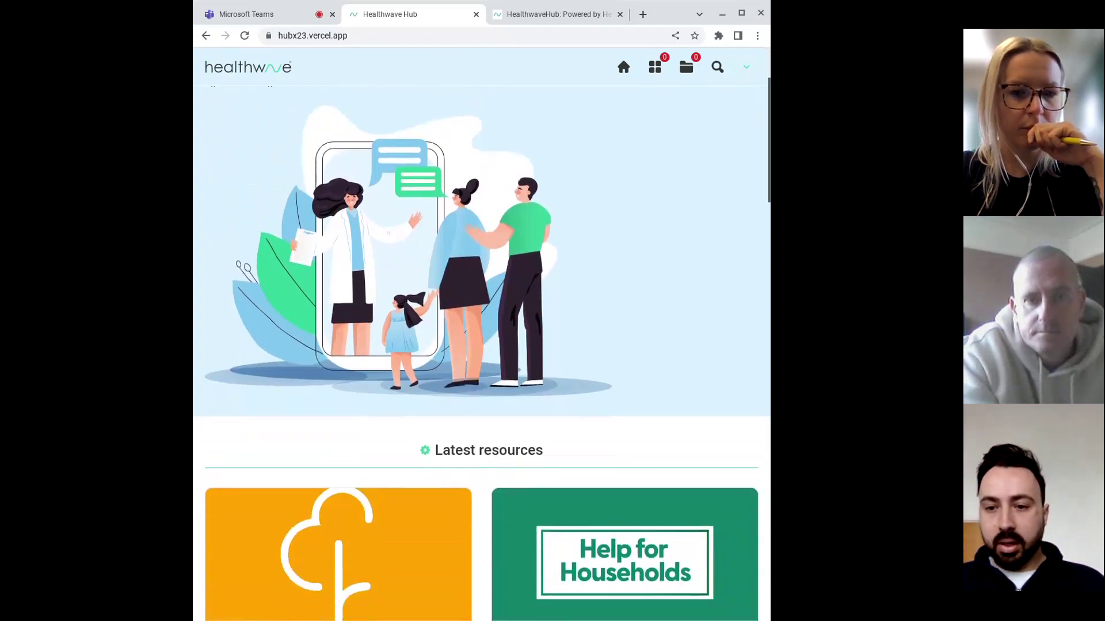
scroll(491, 300, down, 1)
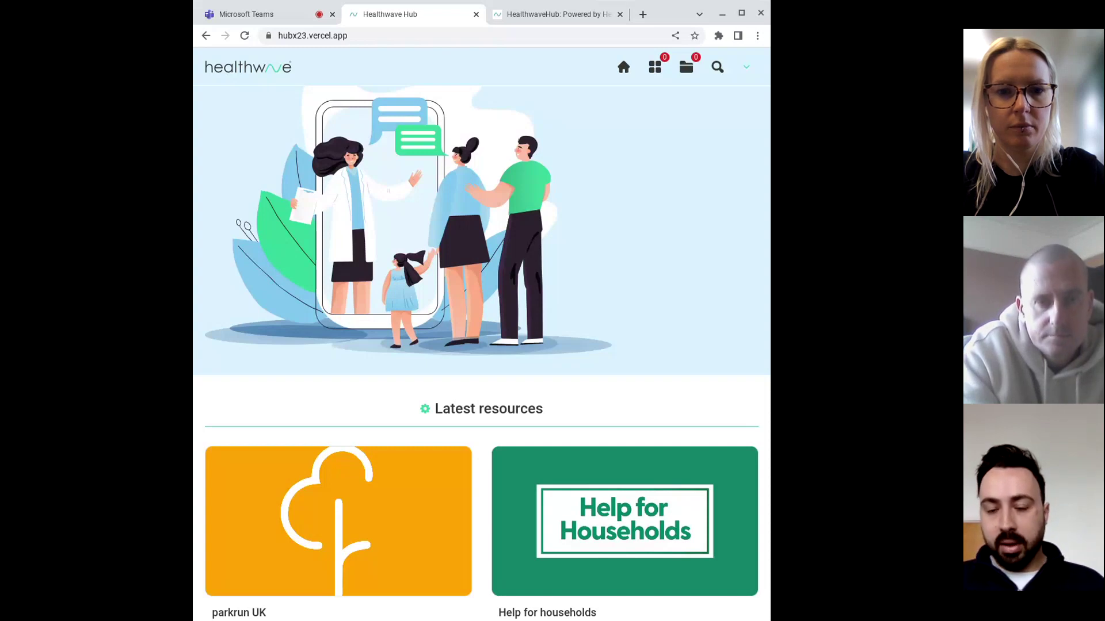
scroll(482, 346, down, 1)
scroll(482, 353, down, 2)
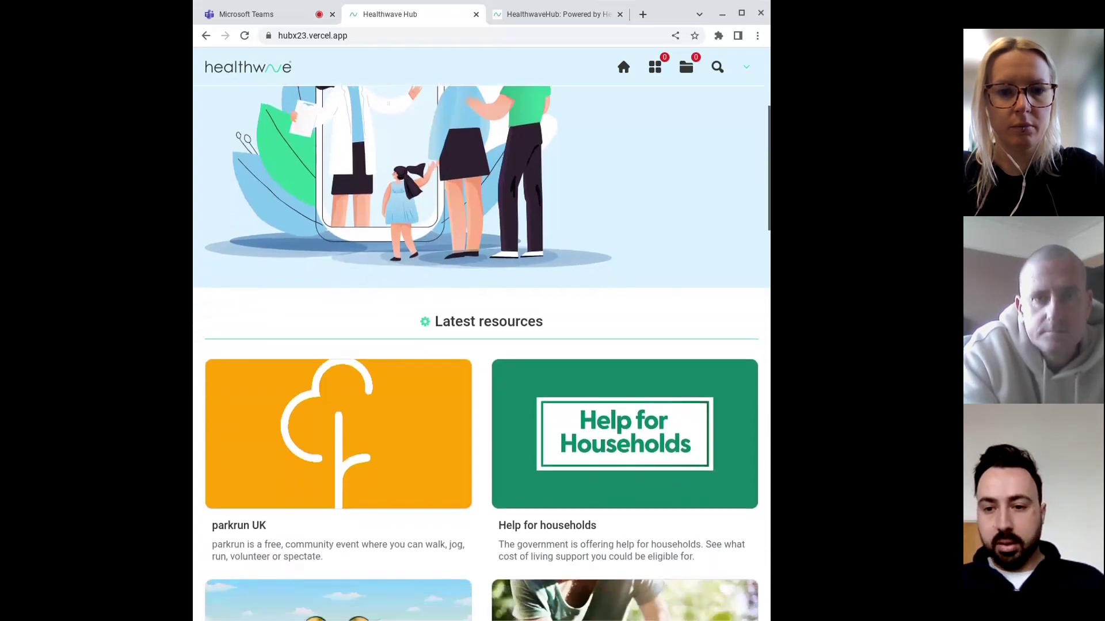
scroll(482, 353, down, 3)
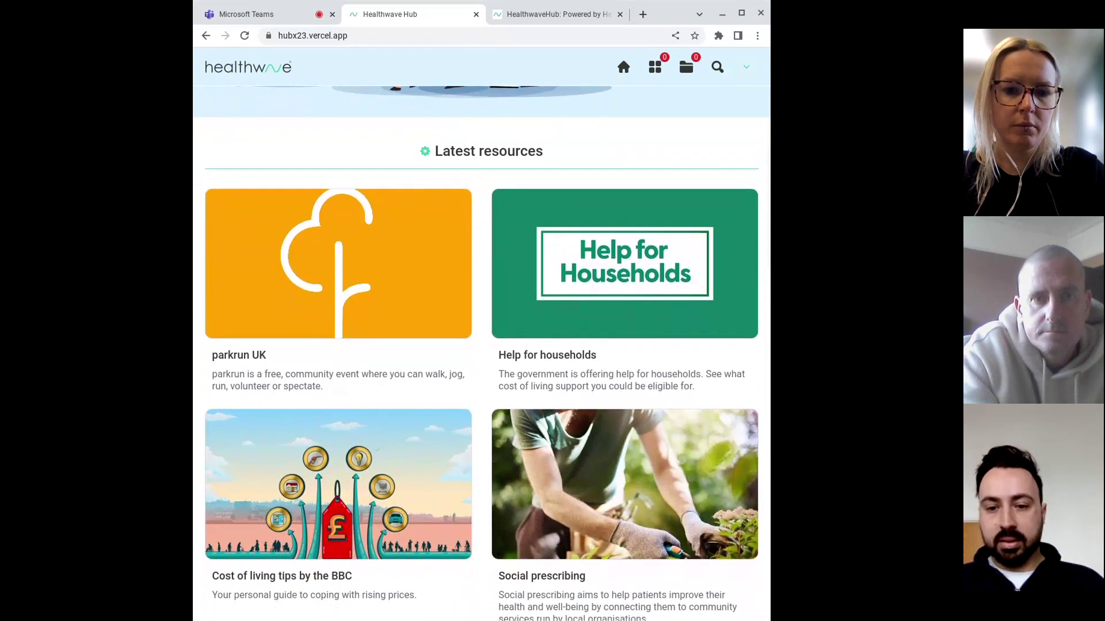
scroll(482, 353, down, 2)
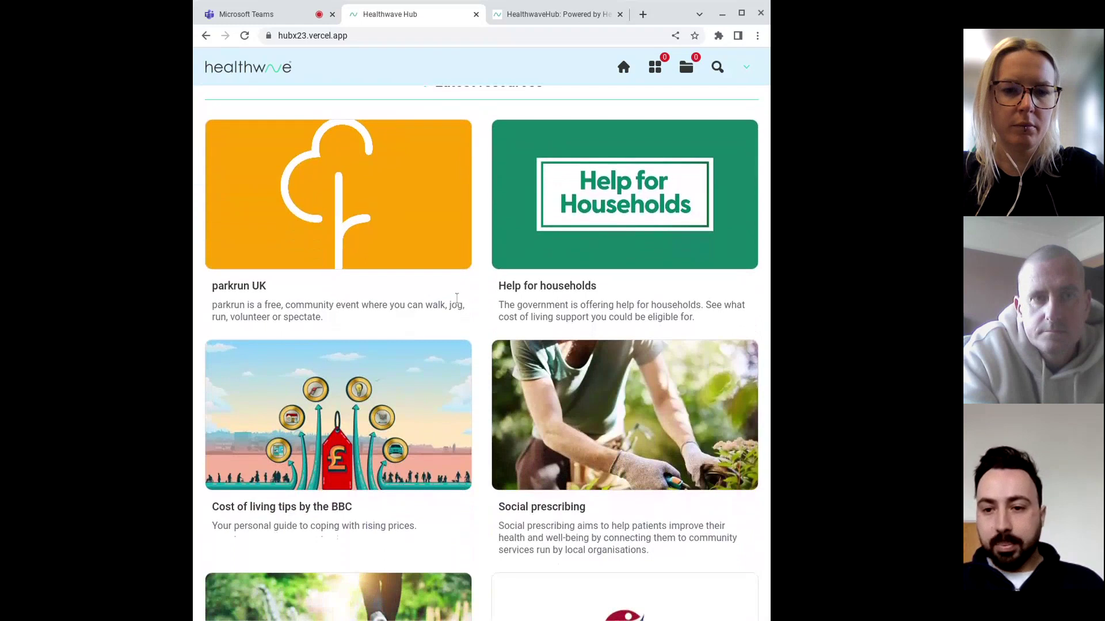
scroll(473, 306, down, 5)
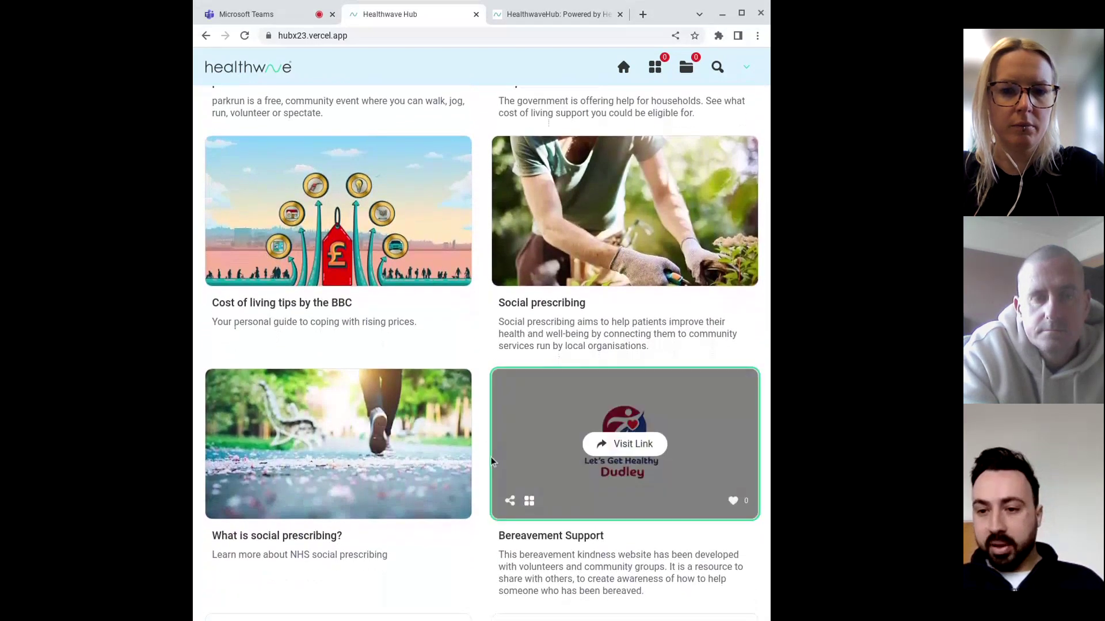
scroll(473, 473, down, 1)
scroll(473, 473, up, 5)
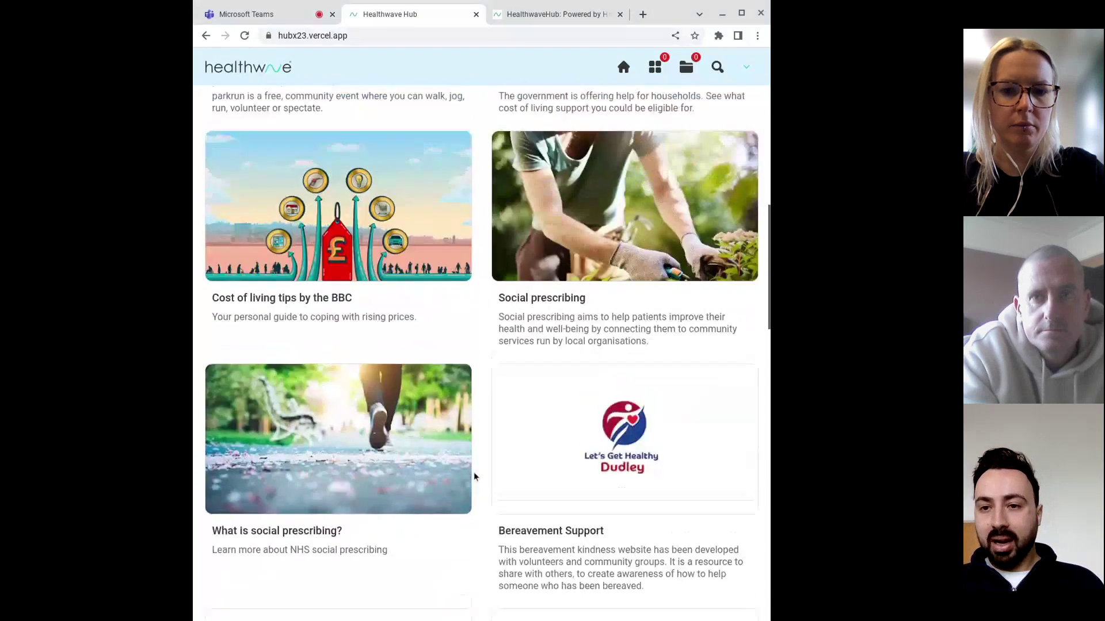
scroll(474, 477, up, 6)
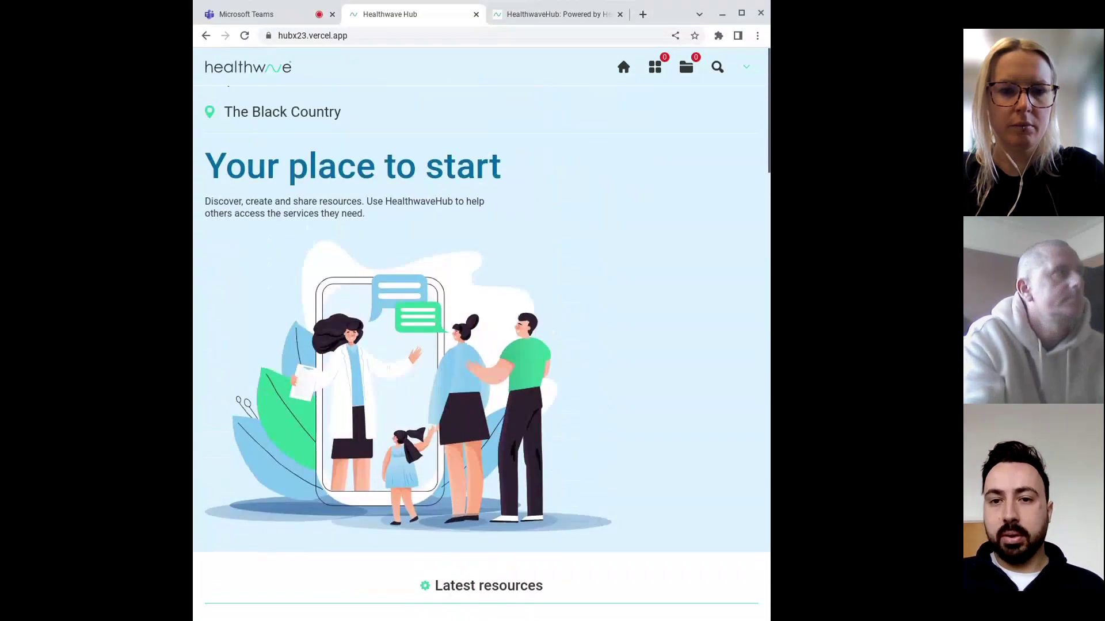
Step: Search resources for 'nhs app' and open the 'Help with using the NHS App' page
click(719, 67)
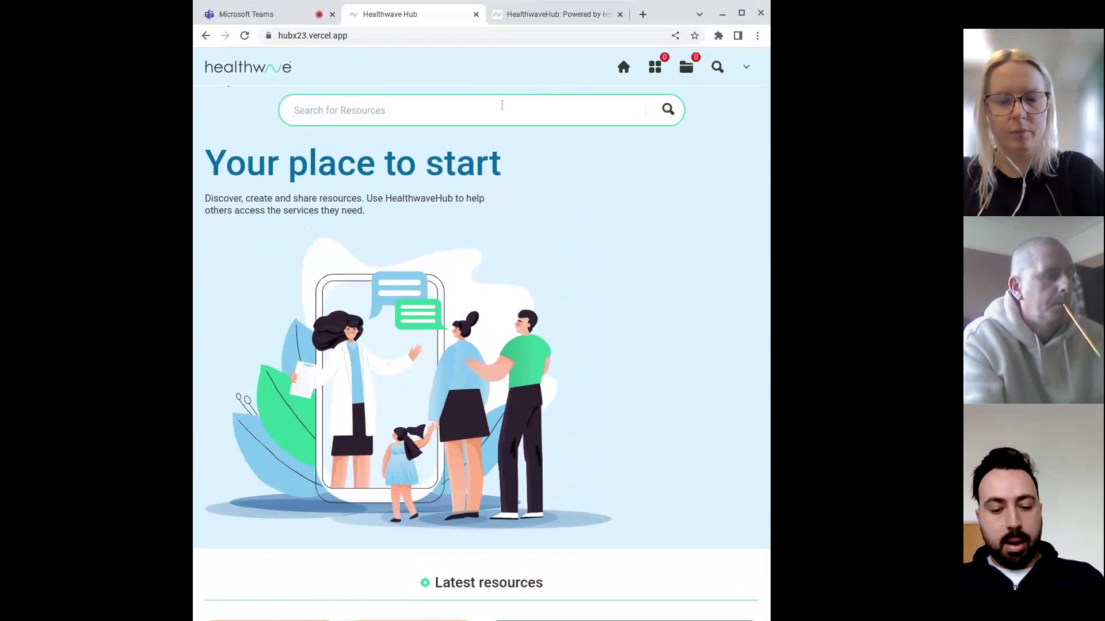
text(nhs app)
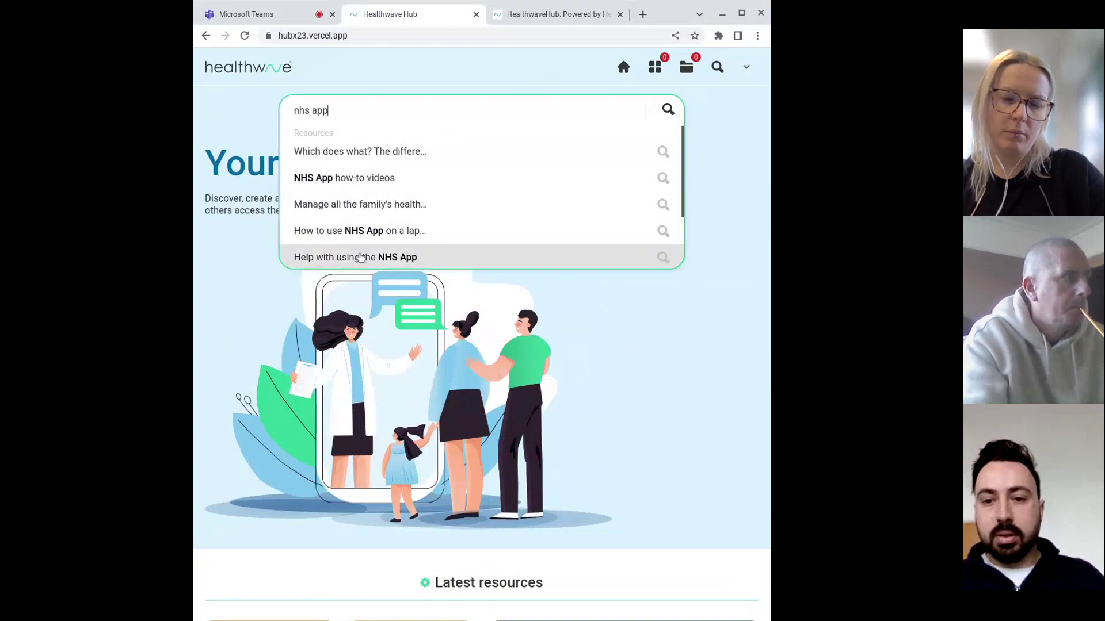
click(341, 261)
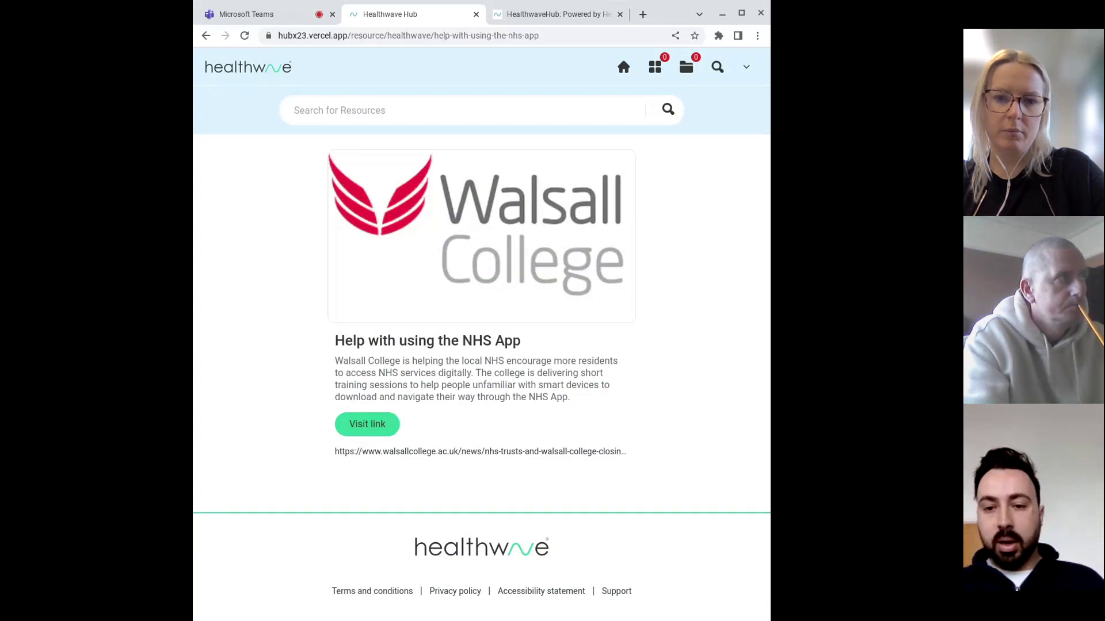
click(384, 426)
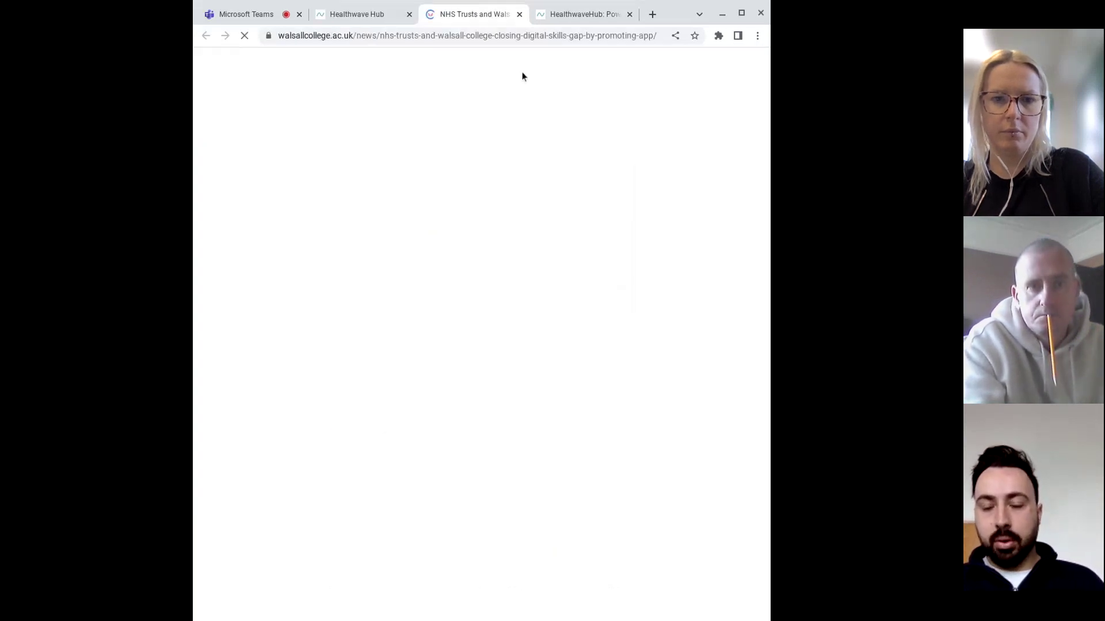
click(519, 15)
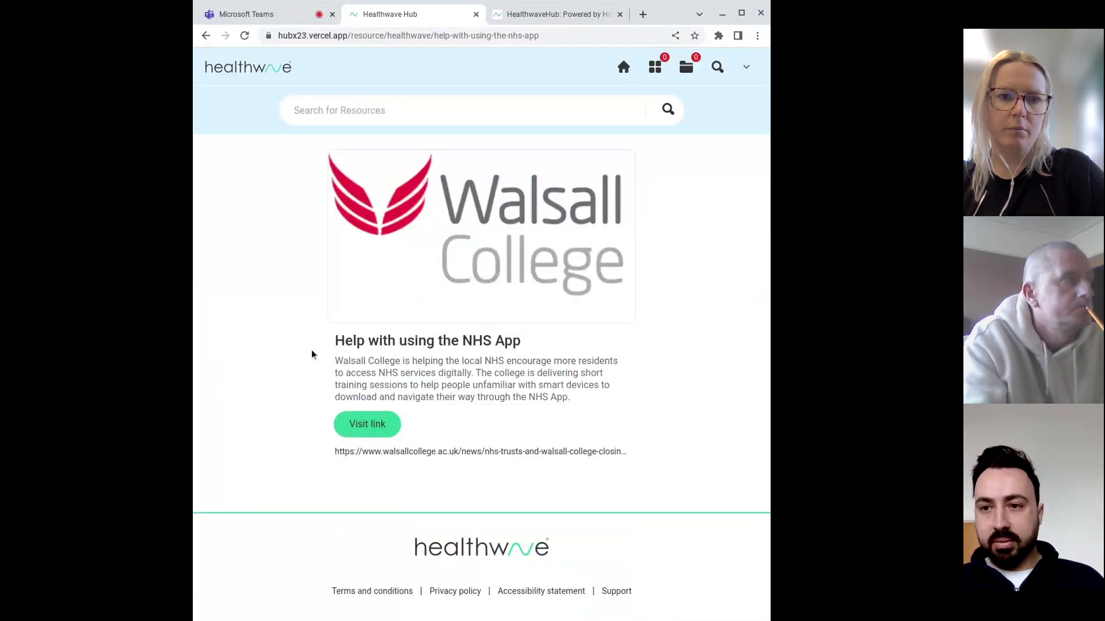
mouse_move(397, 300)
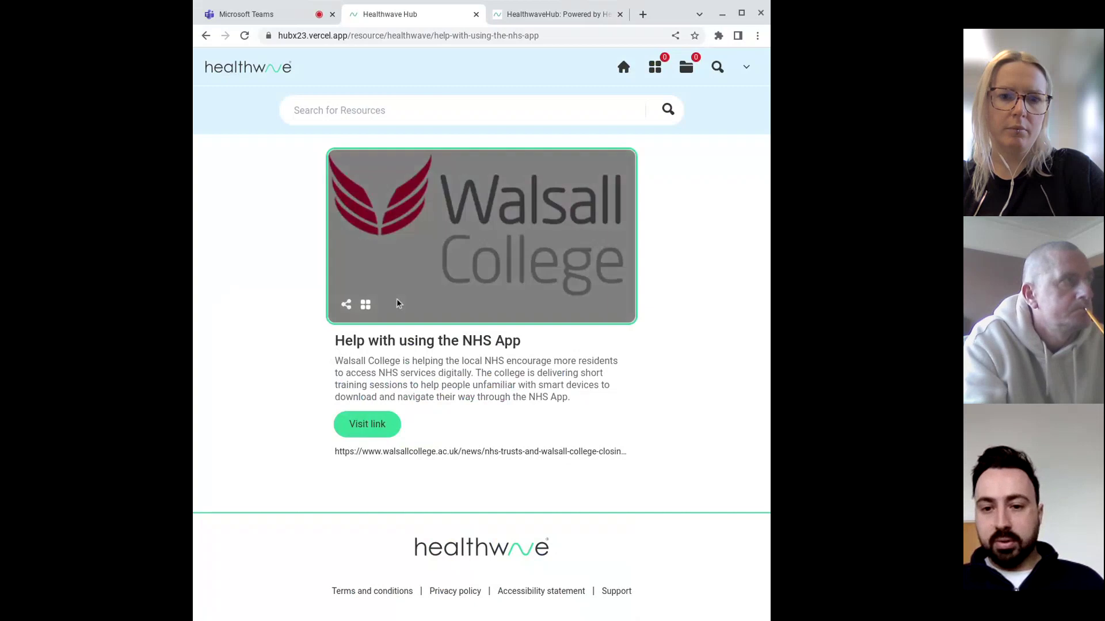
click(345, 309)
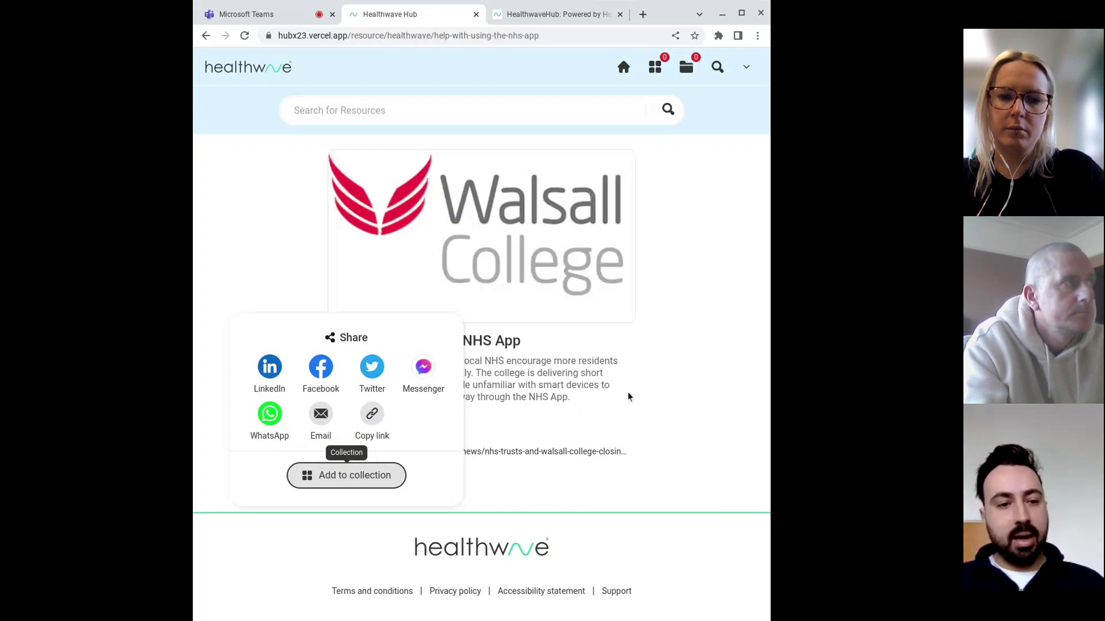
key(Escape)
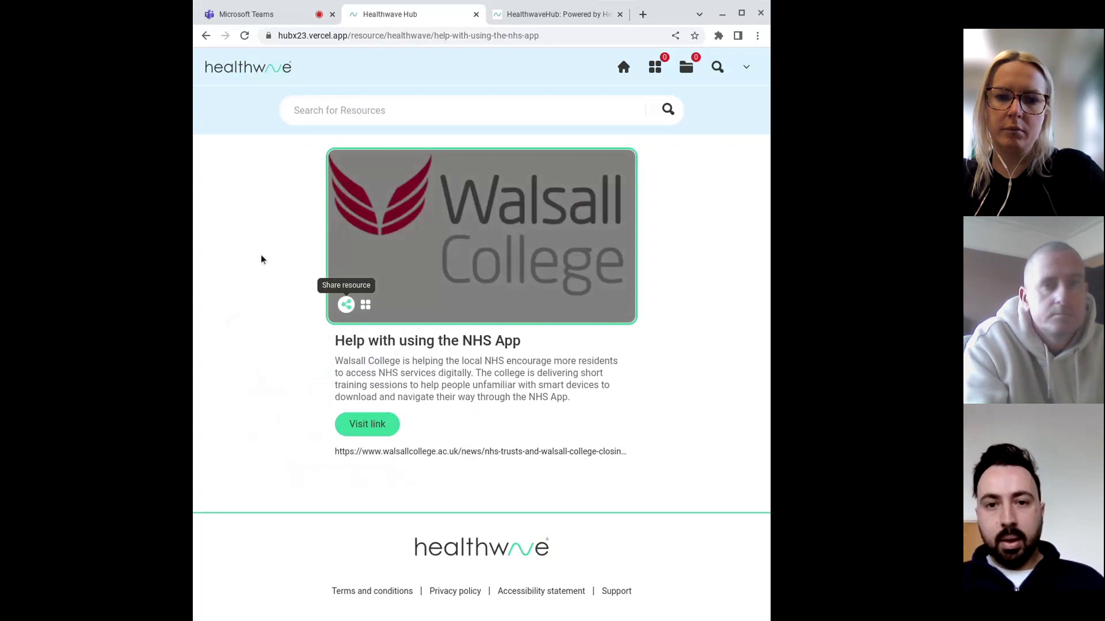
Step: From the home page, open the 'Device lending in the Black Country' card under Featured Collections
click(240, 73)
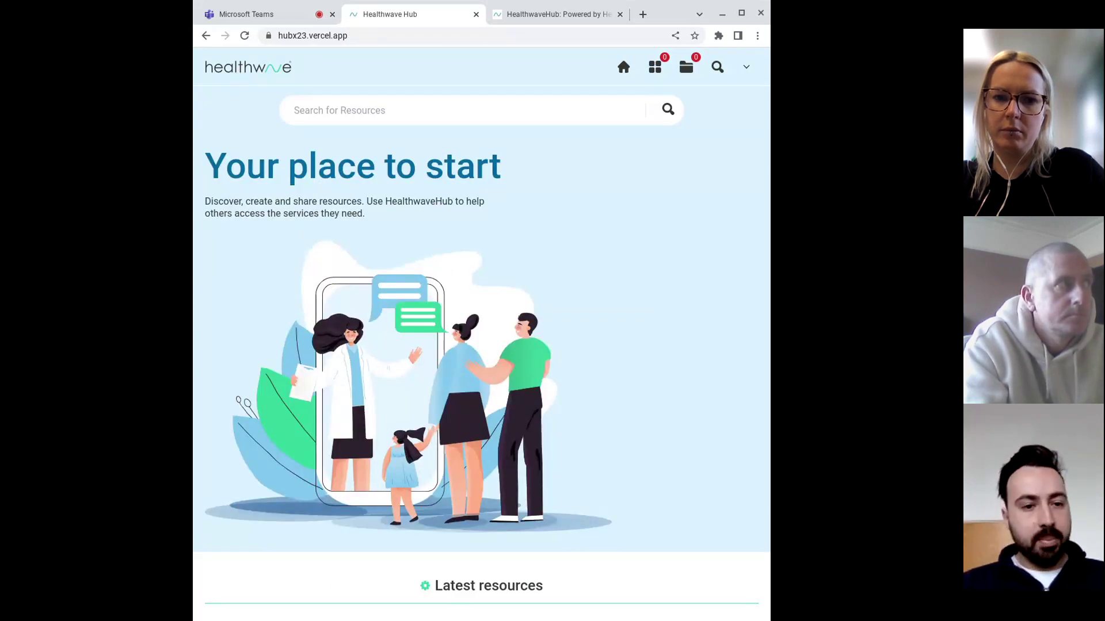
scroll(434, 205, down, 2)
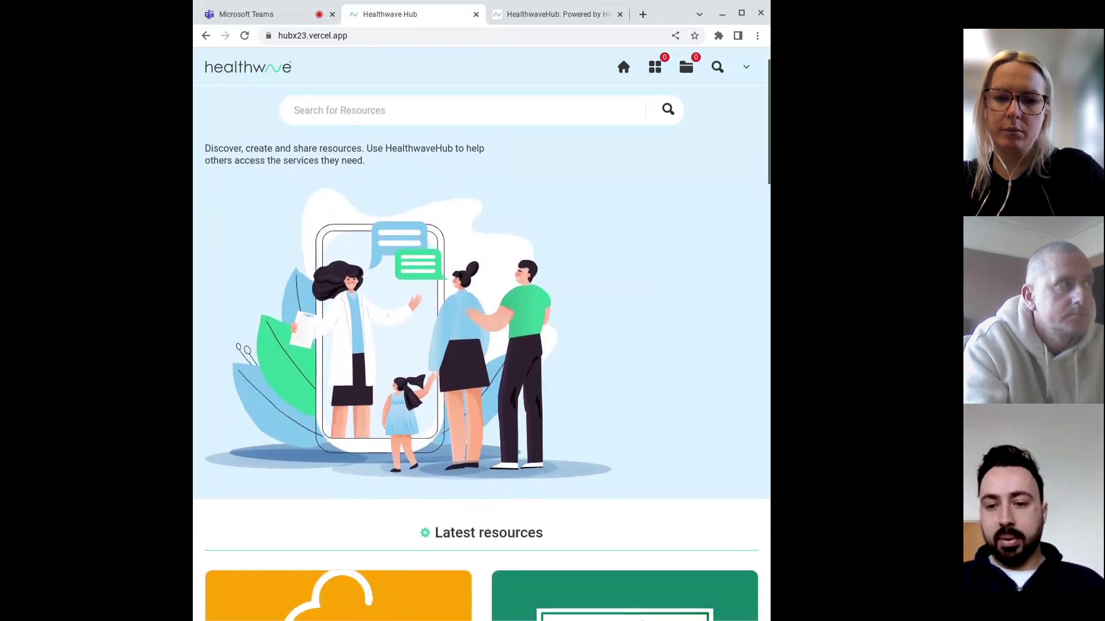
scroll(434, 204, down, 5)
scroll(433, 205, down, 3)
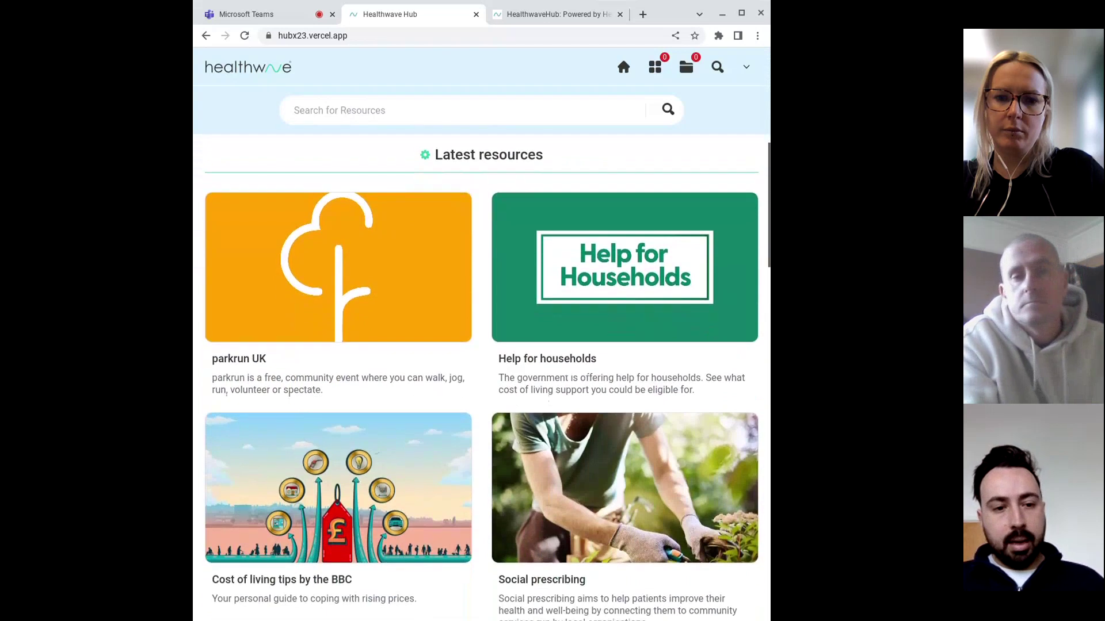
scroll(433, 205, down, 9)
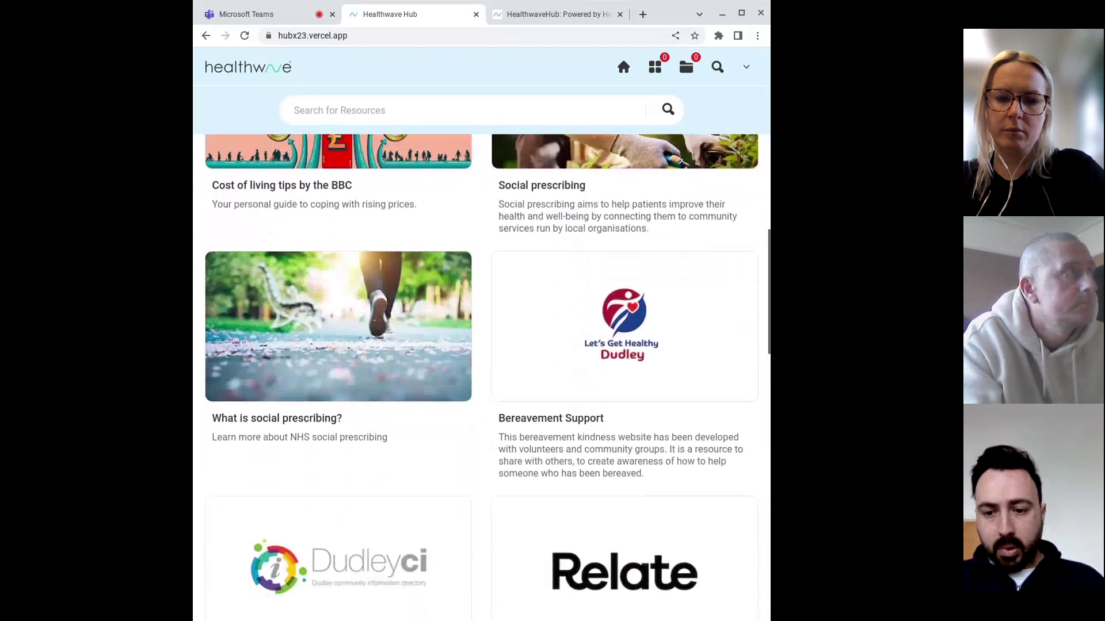
scroll(434, 204, down, 9)
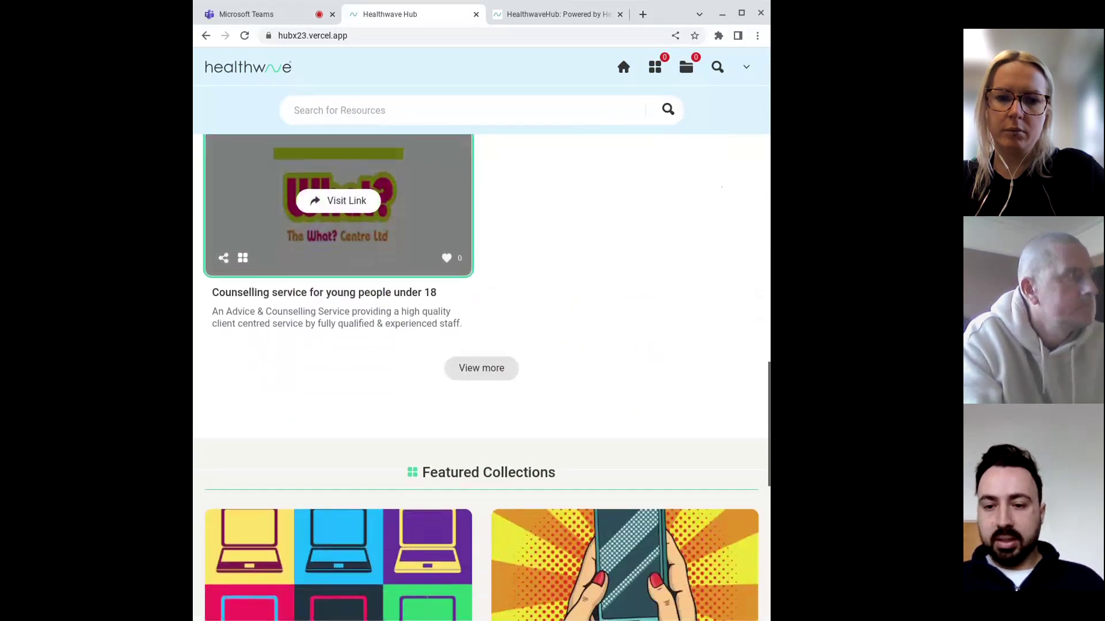
scroll(433, 205, down, 1)
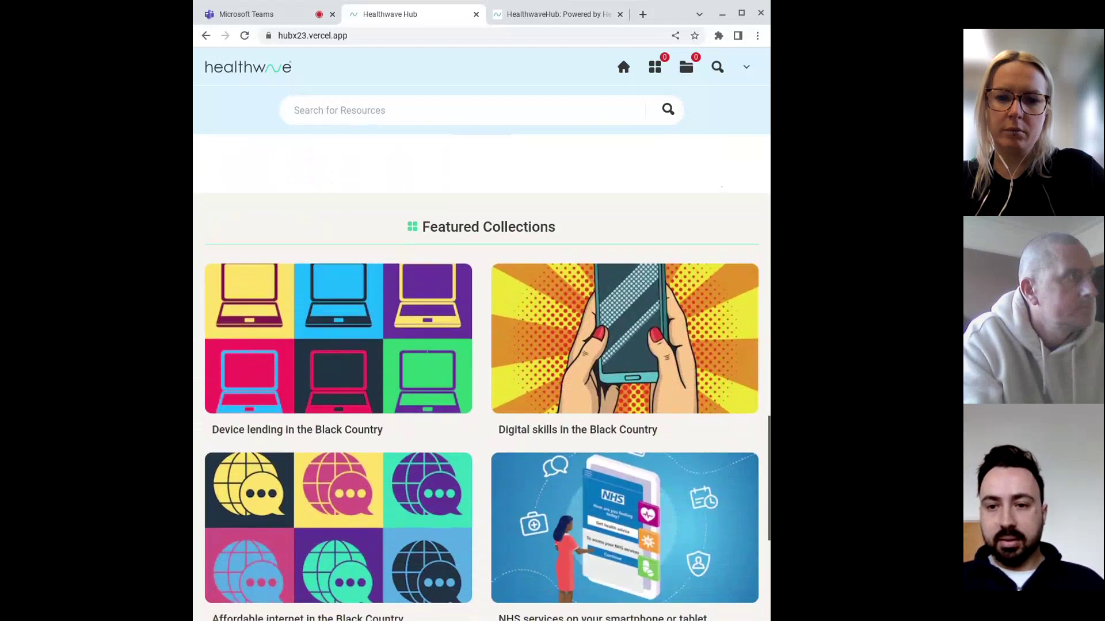
scroll(480, 252, down, 1)
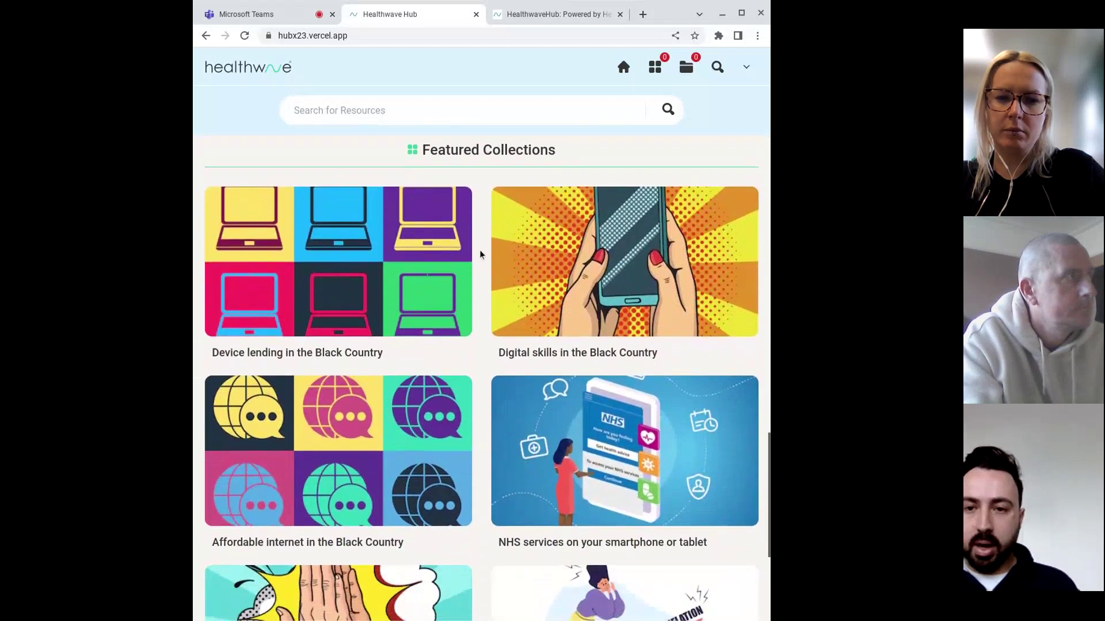
scroll(480, 254, down, 1)
scroll(519, 243, down, 1)
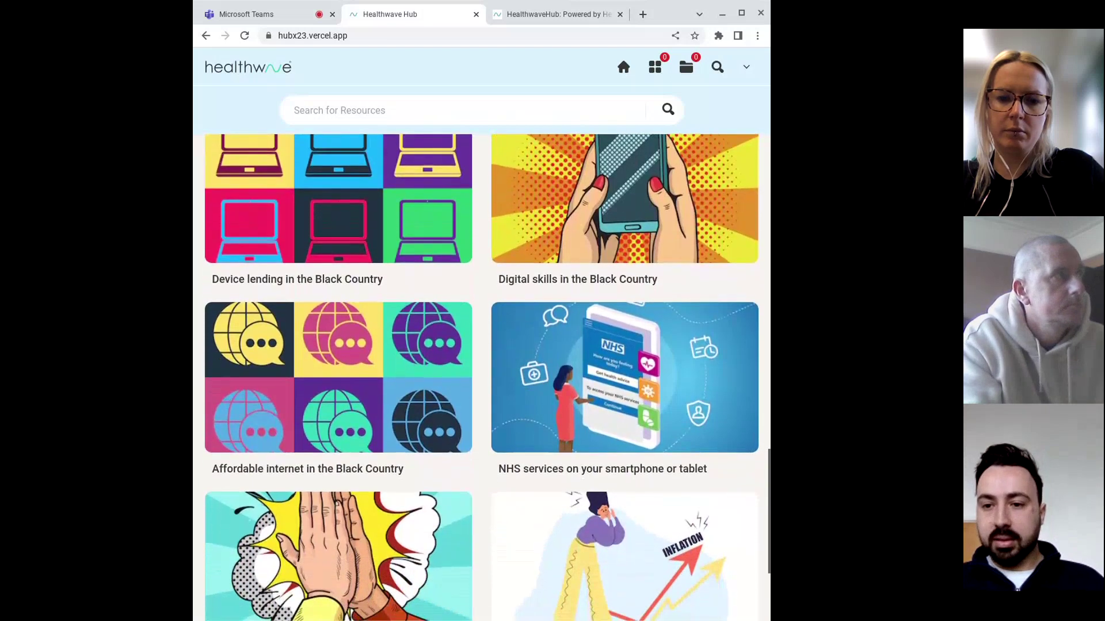
scroll(485, 294, down, 1)
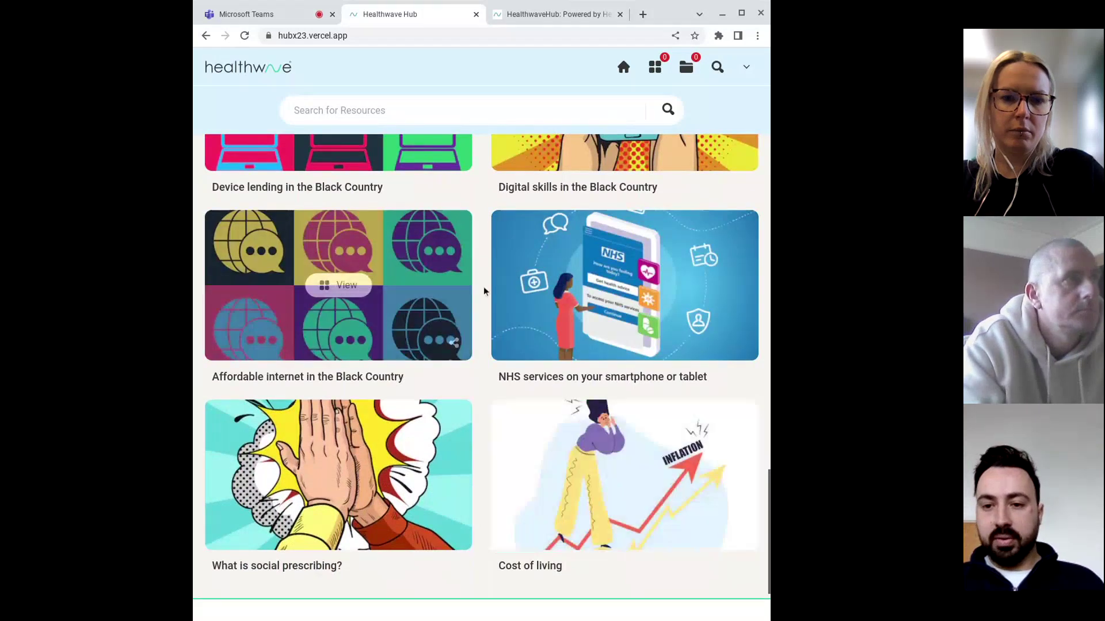
scroll(486, 285, up, 2)
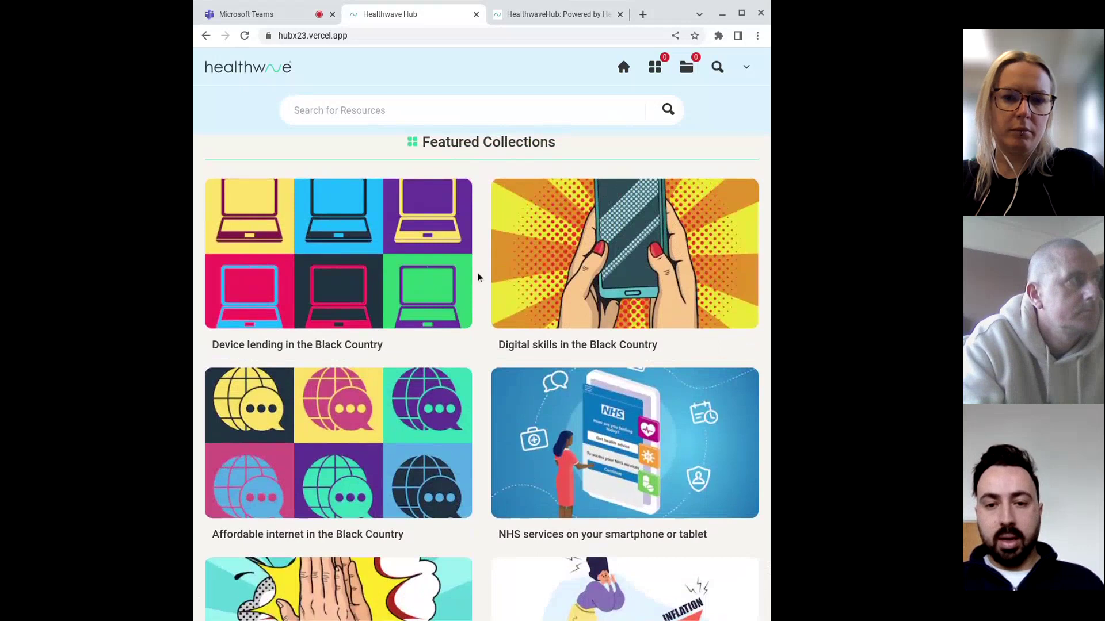
mouse_move(324, 262)
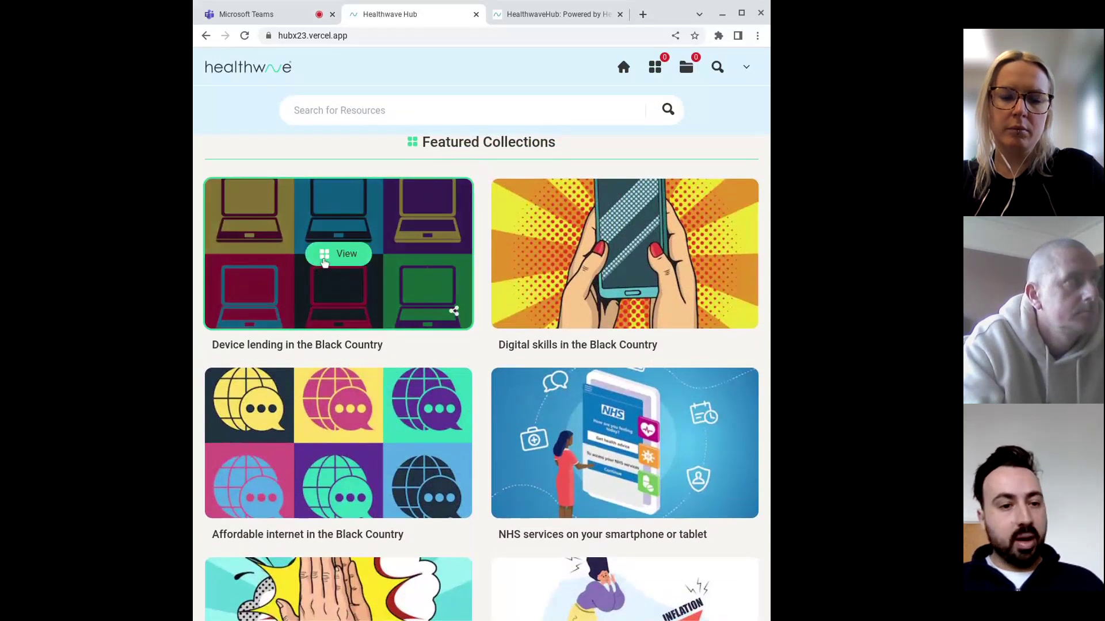
click(324, 262)
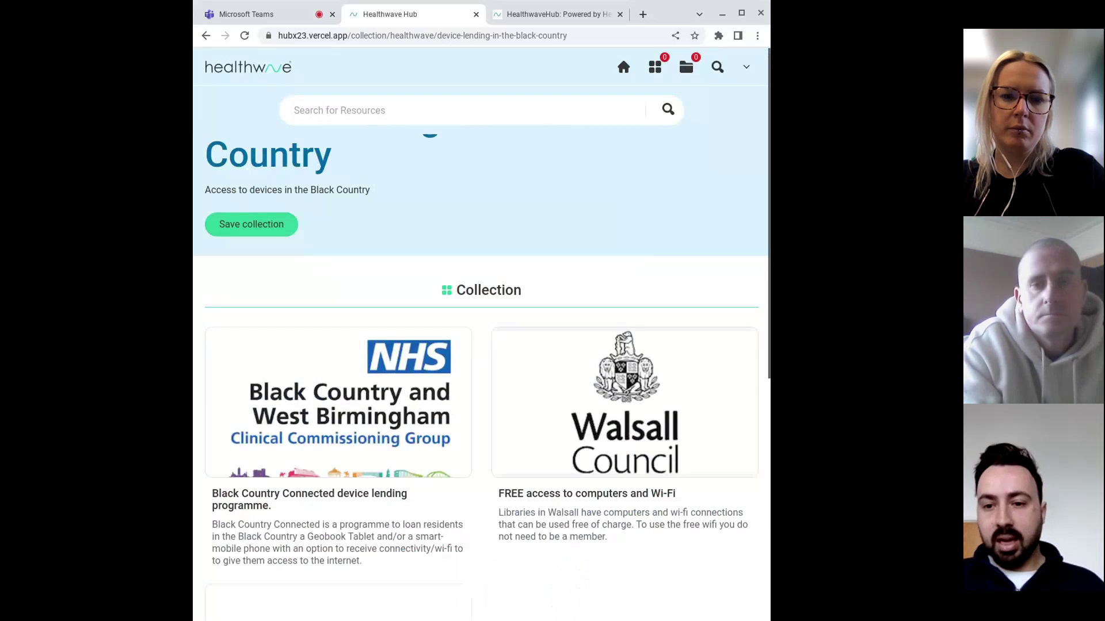
Step: Look through the collection's resources, then bookmark 'Device lending in the Black Country' with Save collection
scroll(325, 263, down, 1)
scroll(486, 321, down, 1)
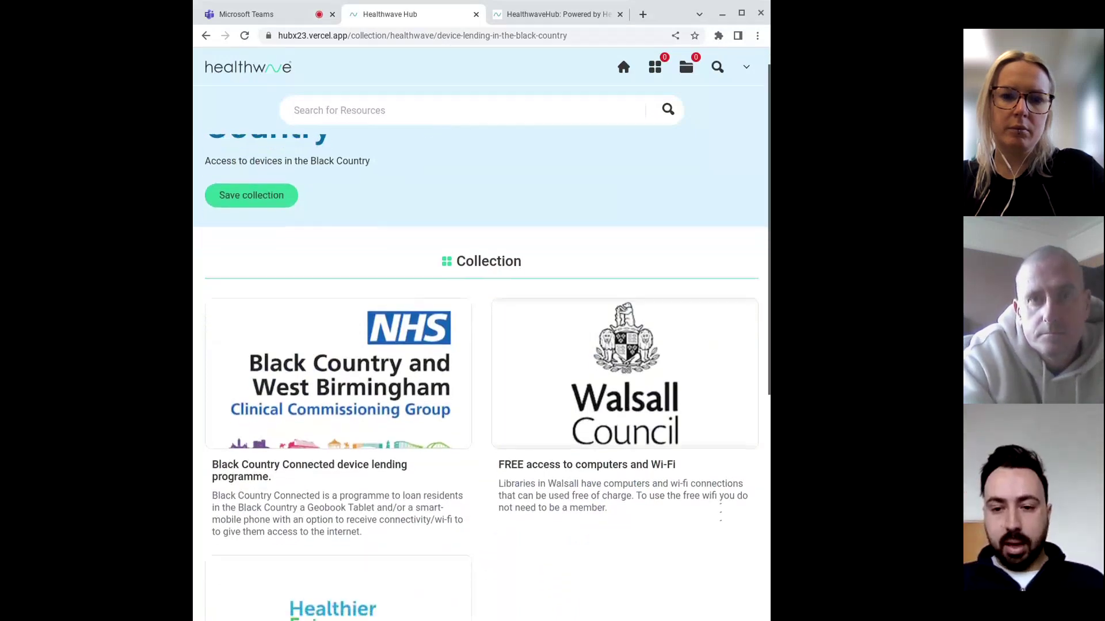
scroll(484, 320, down, 1)
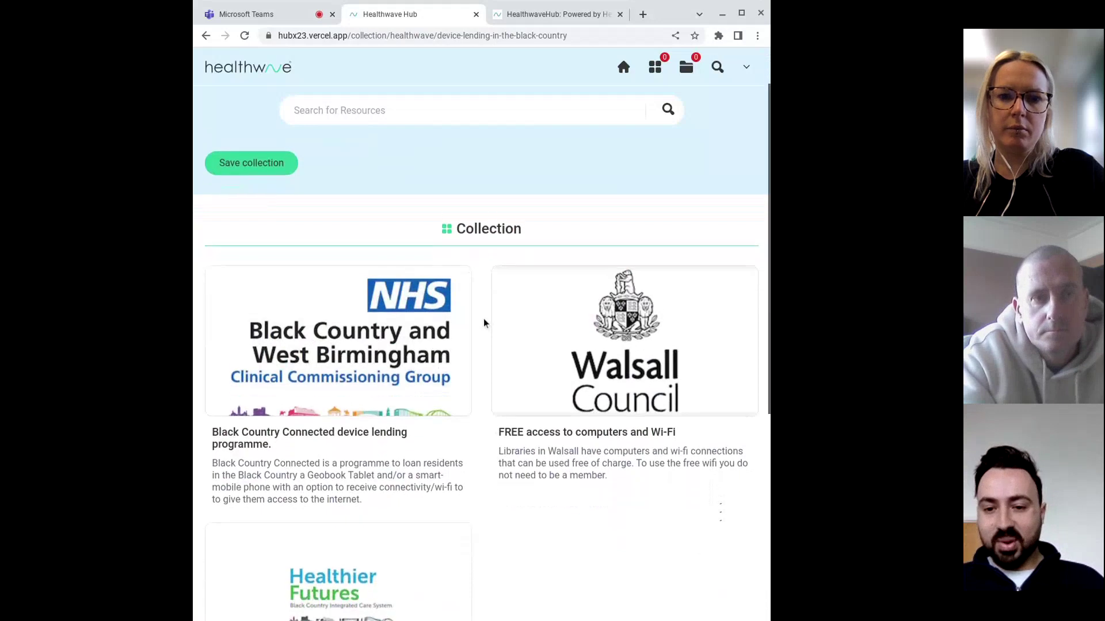
scroll(484, 319, down, 1)
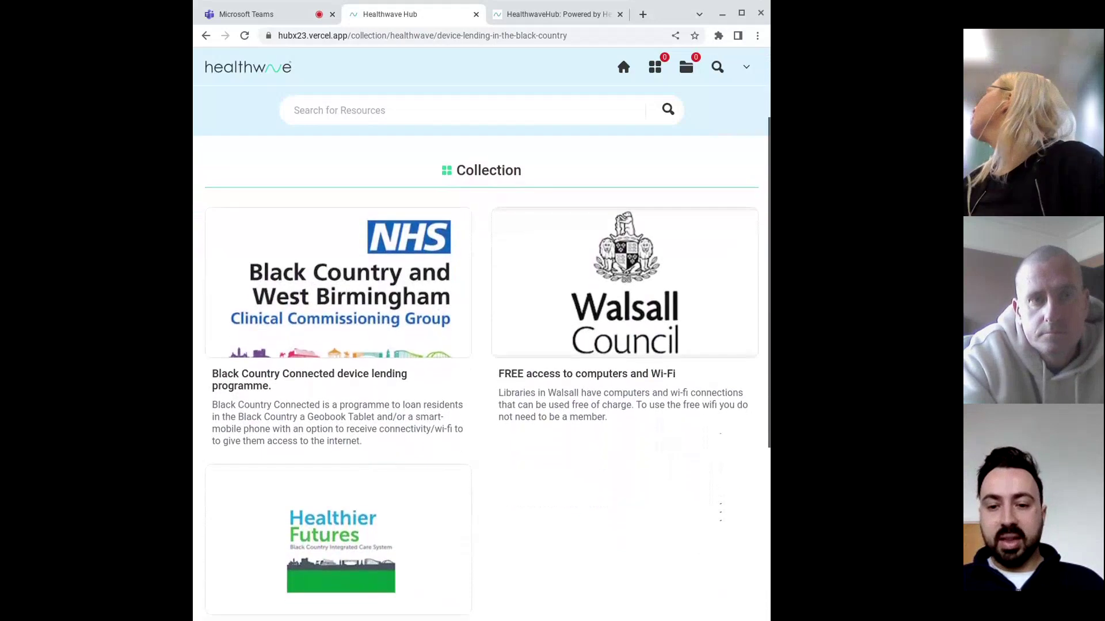
scroll(483, 320, down, 1)
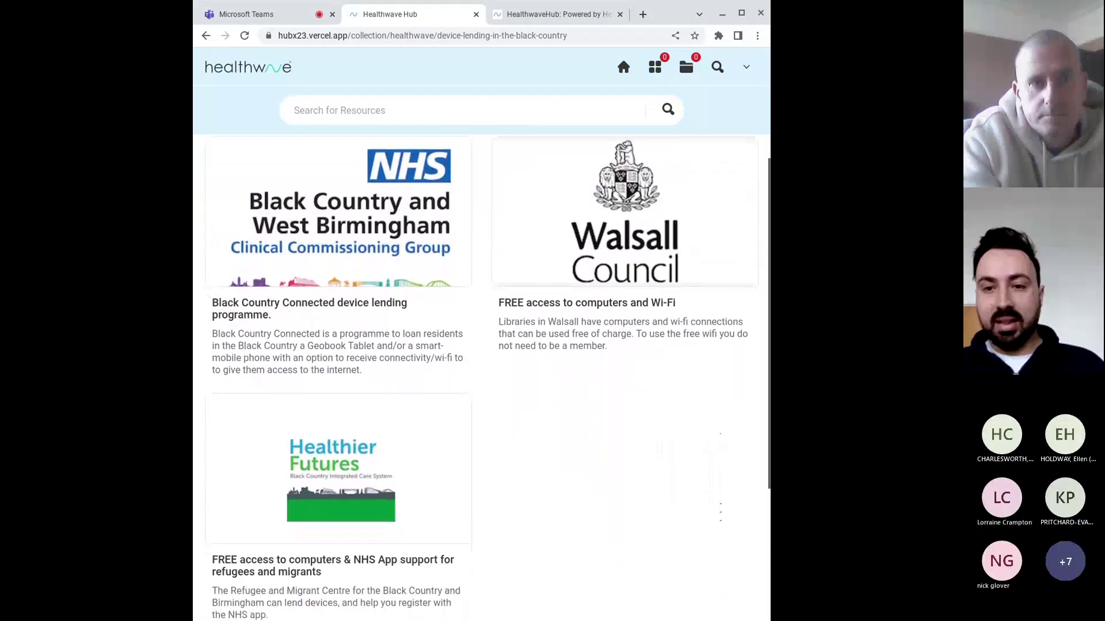
scroll(482, 380, up, 1)
scroll(481, 379, up, 2)
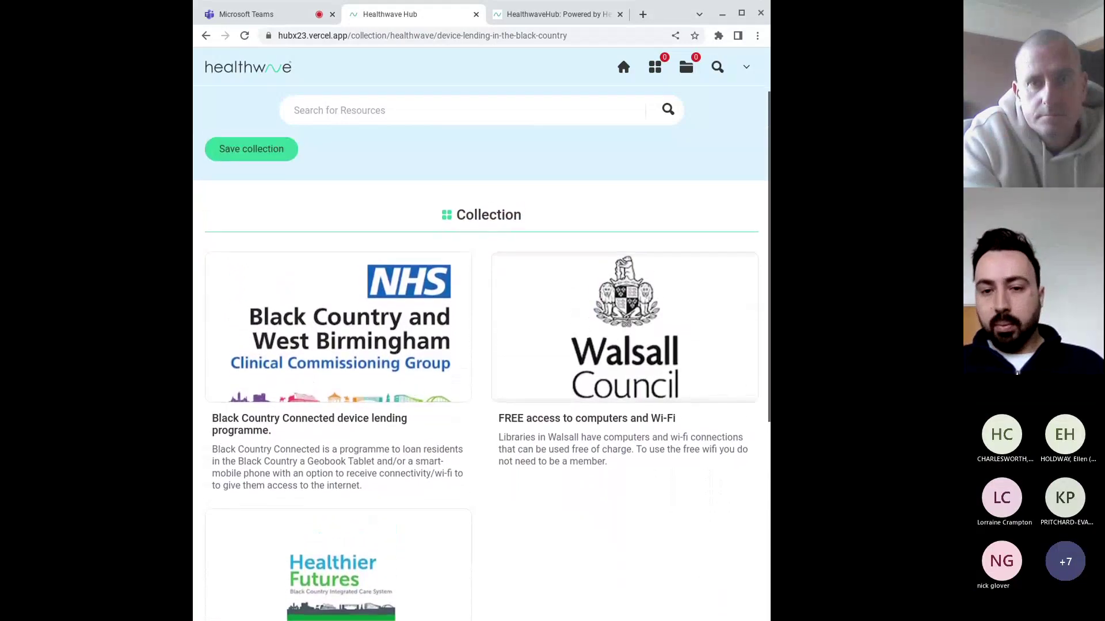
mouse_move(316, 433)
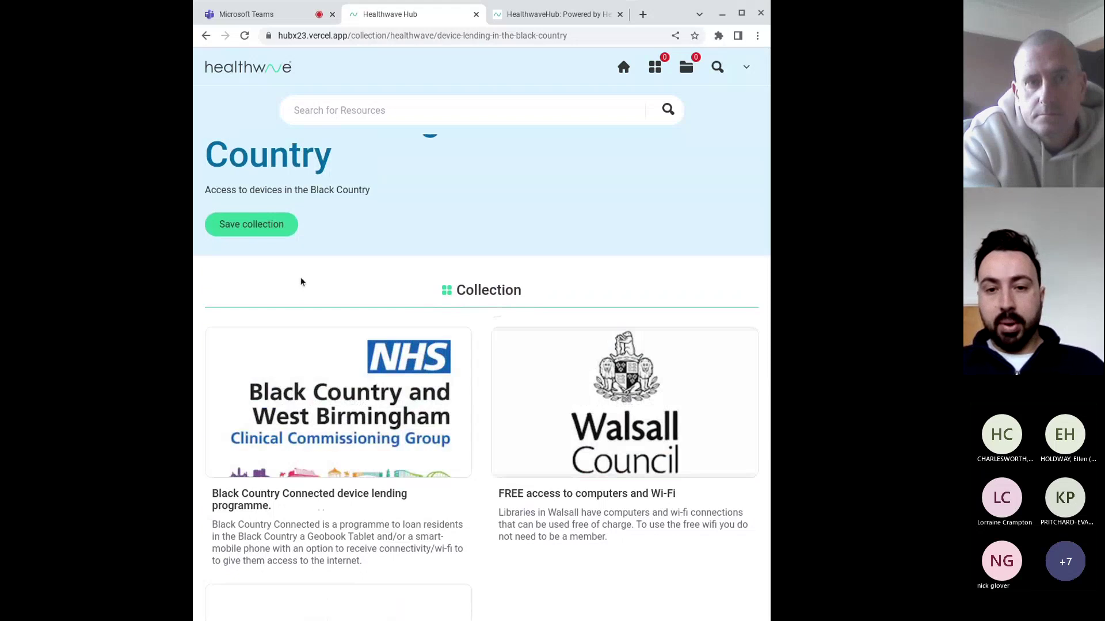
click(254, 231)
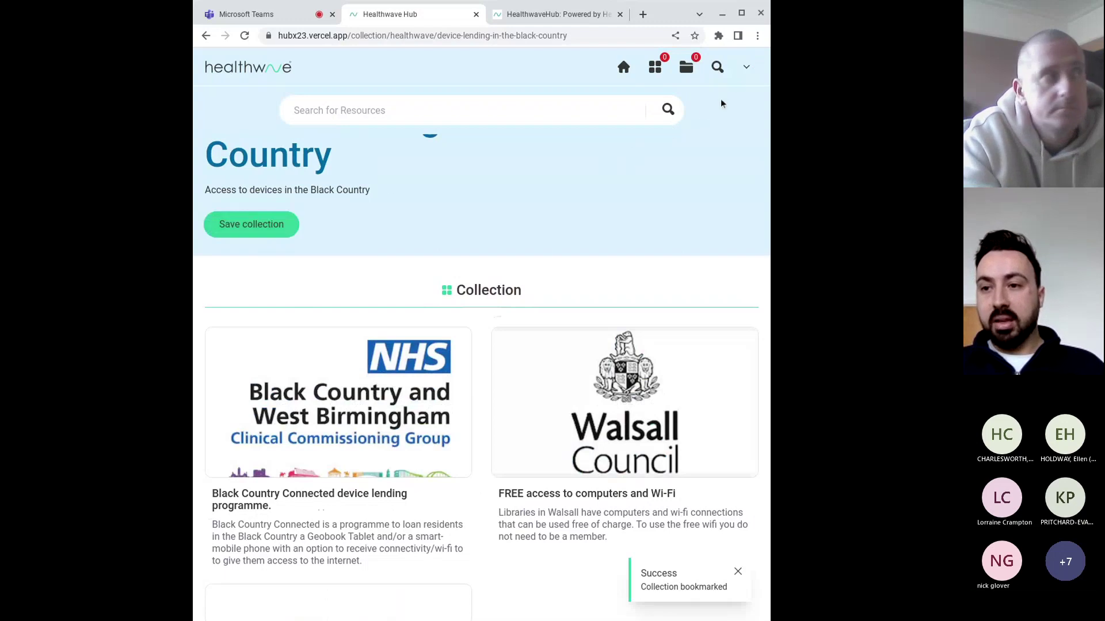
Step: Go to the Dashboard's Saved Collections, listing Device lending and Cost of living
click(746, 69)
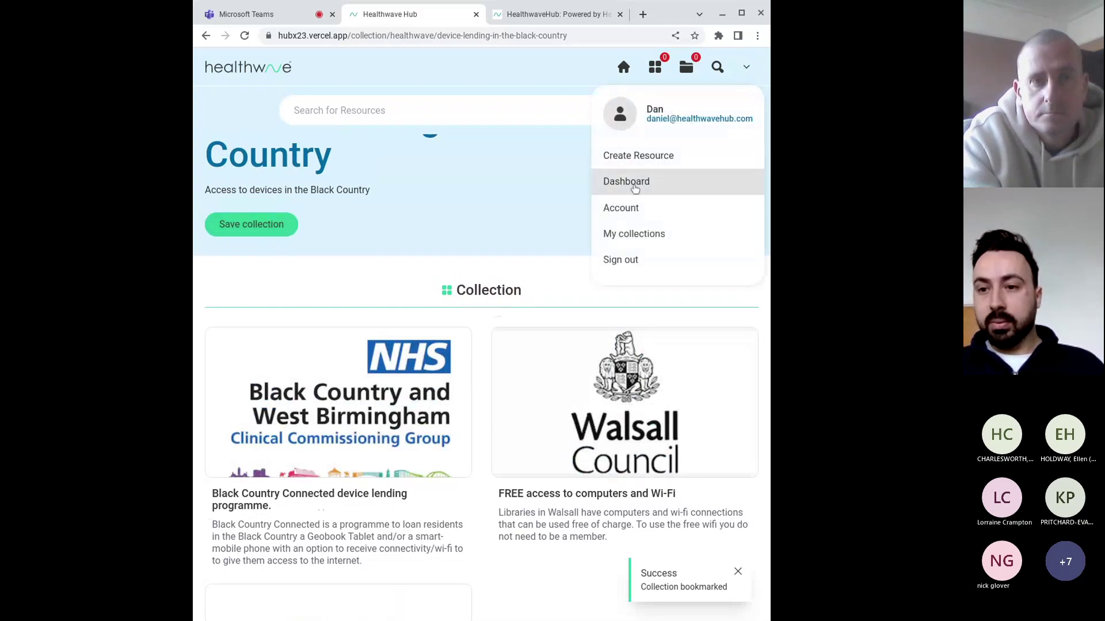
click(632, 182)
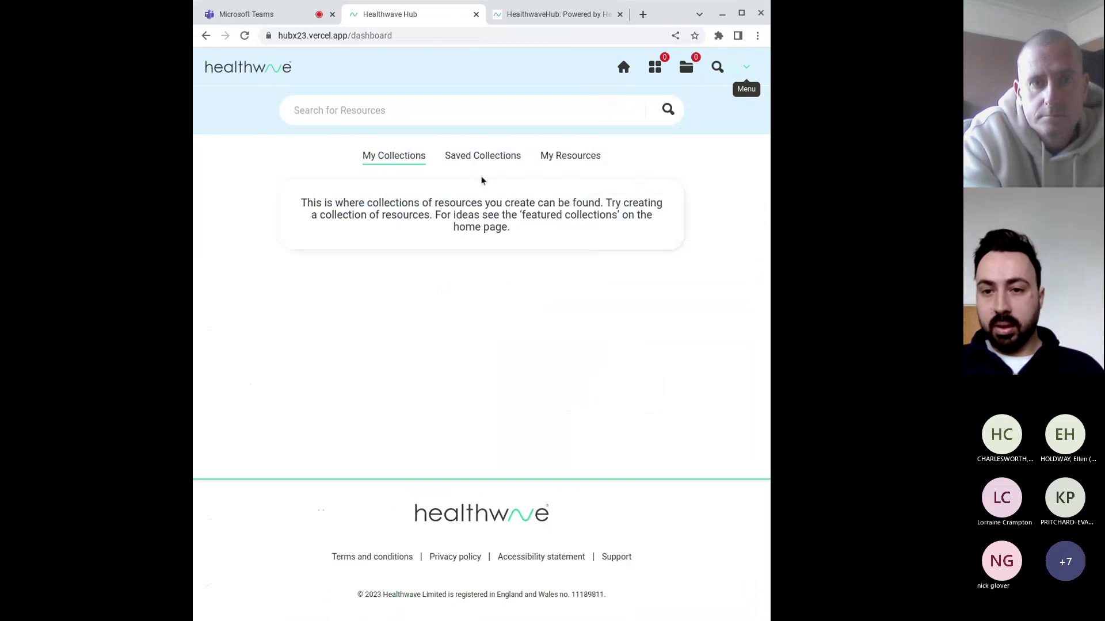
click(477, 158)
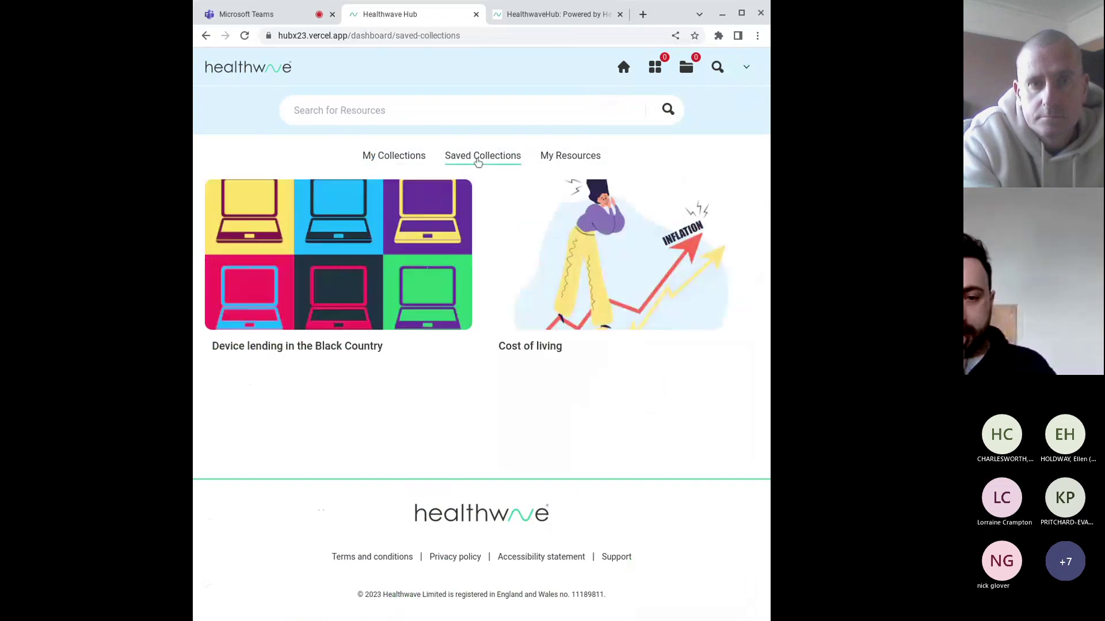
Step: Open the sharing options for the Device lending in the Black Country card, then close them
mouse_move(570, 235)
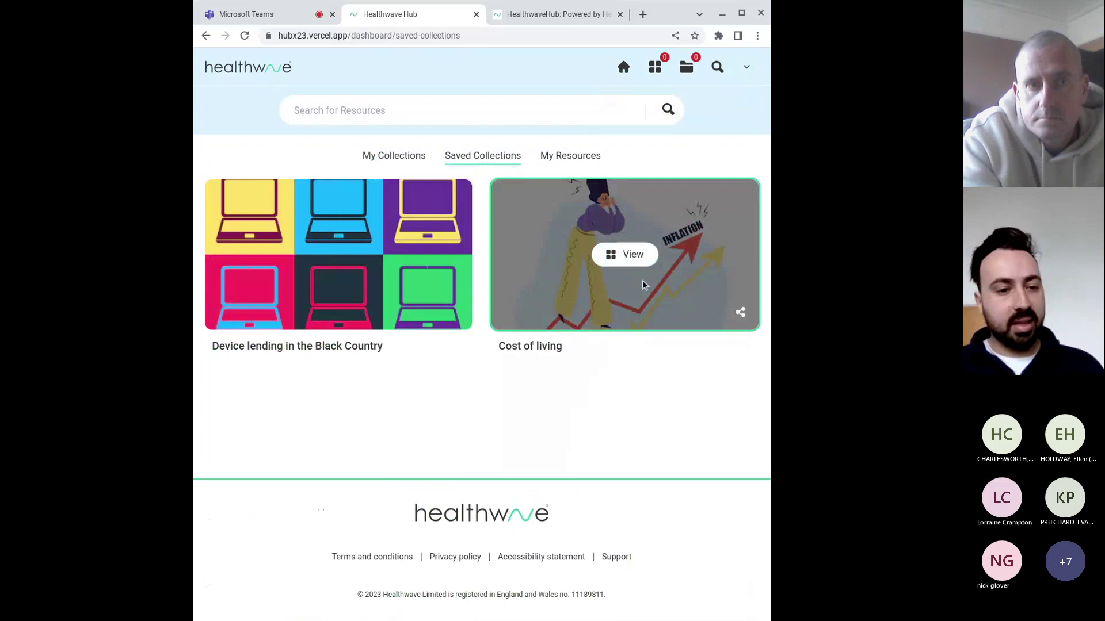
mouse_move(356, 329)
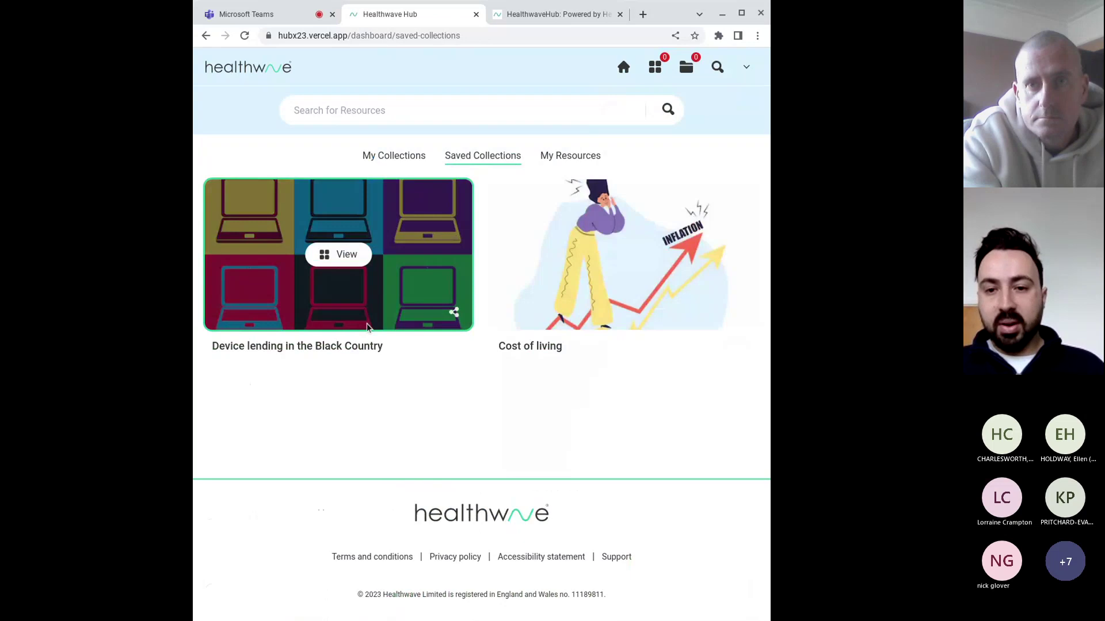
click(455, 312)
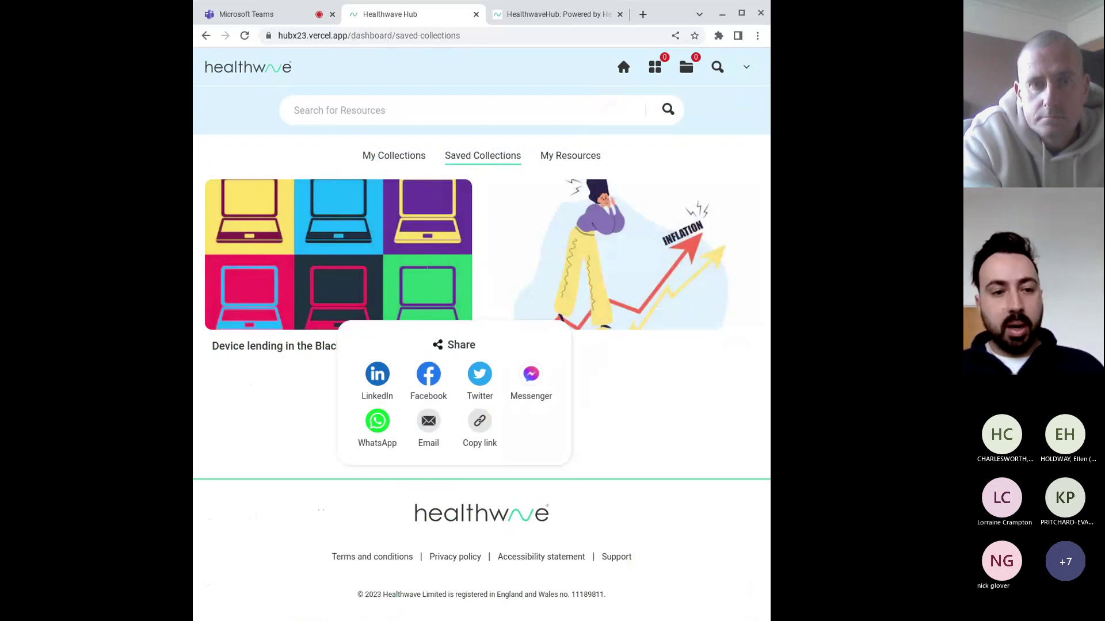
click(301, 247)
Step: Reopen 'Device lending in the Black Country' from Saved Collections and scroll through its three resources
click(329, 259)
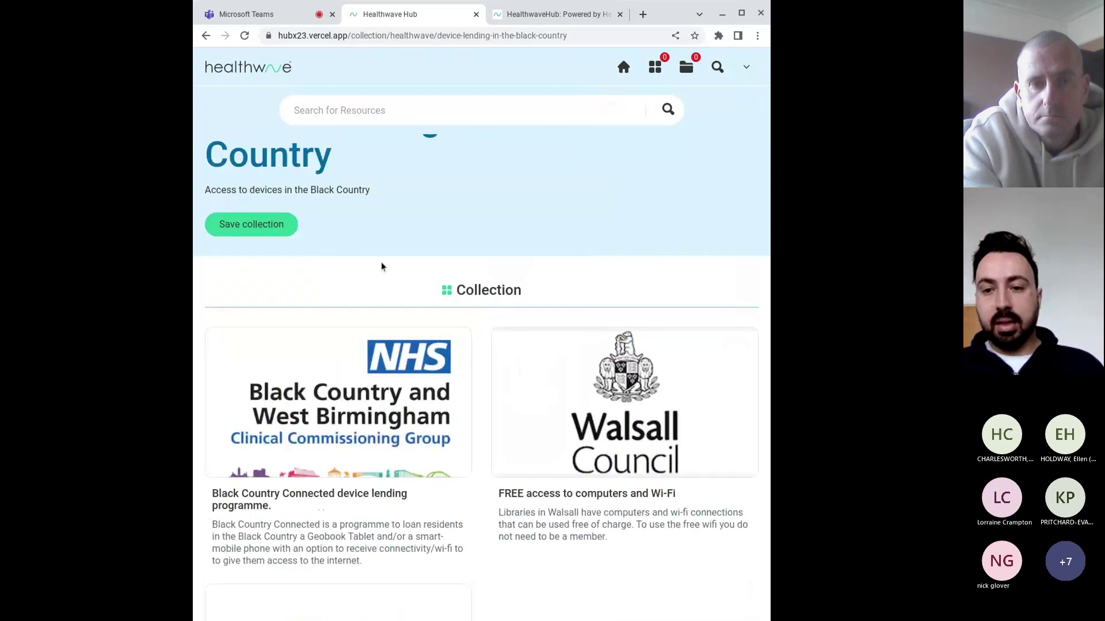
scroll(475, 320, down, 1)
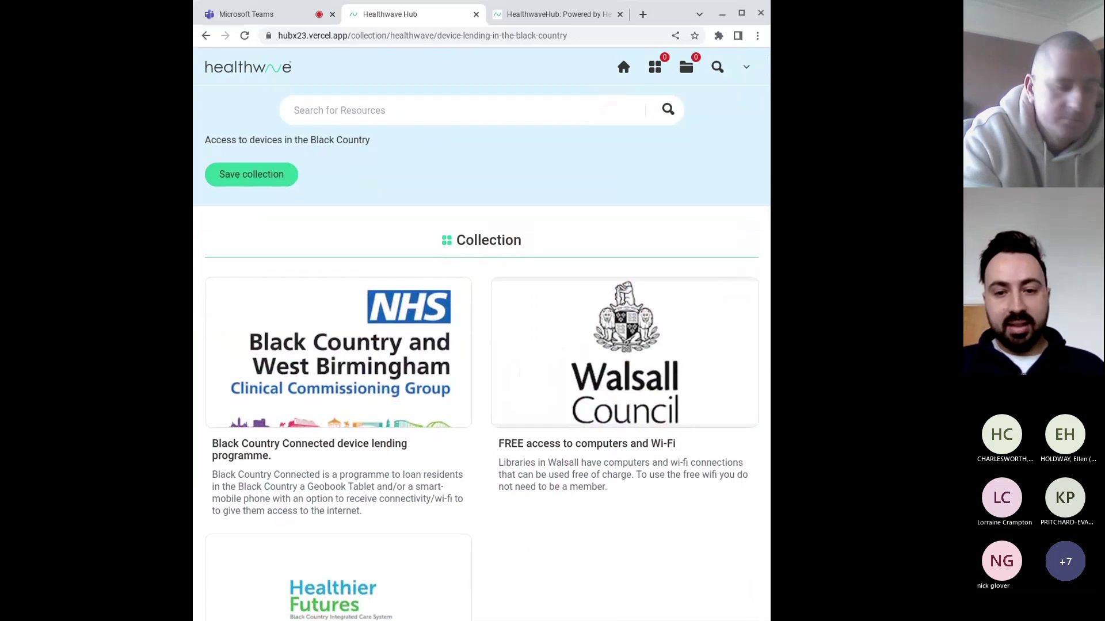
scroll(483, 339, down, 1)
scroll(482, 345, down, 2)
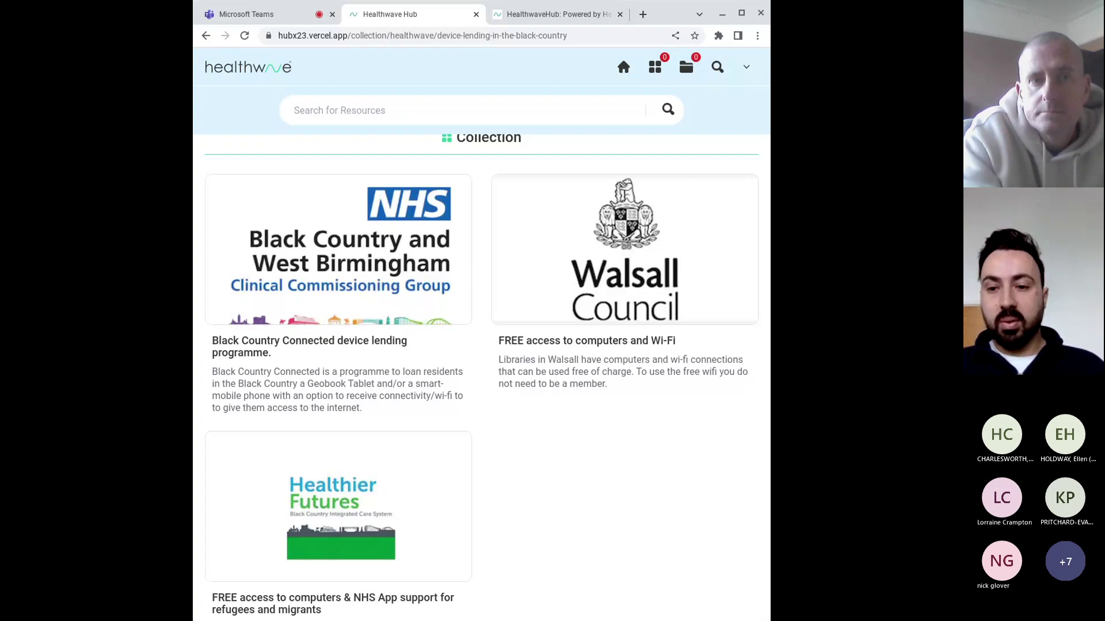
scroll(482, 377, down, 1)
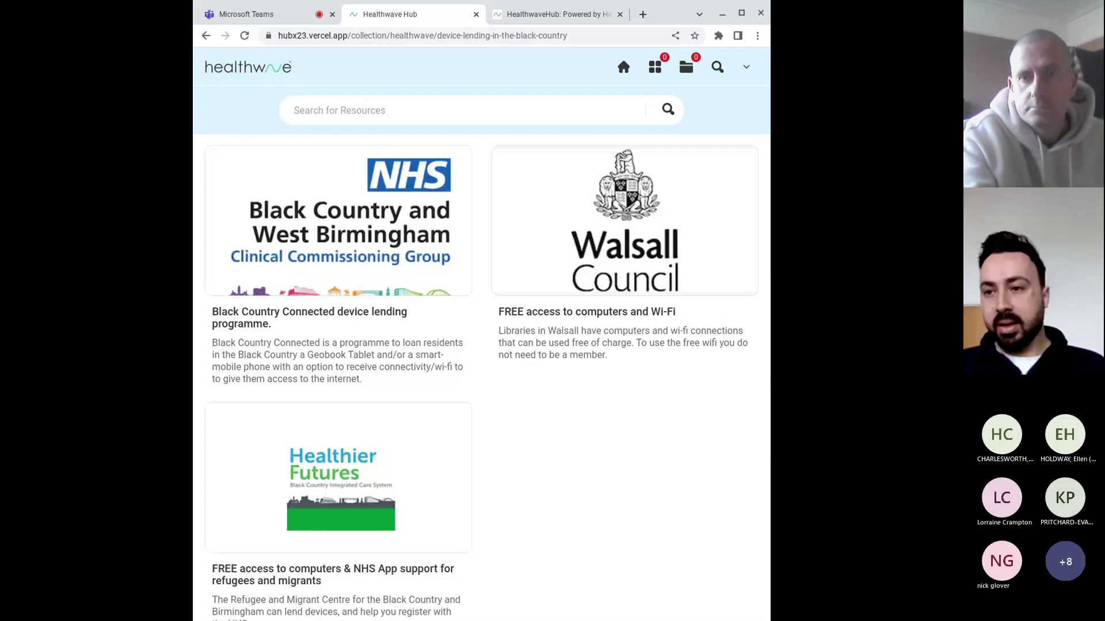
Step: View the Account settings page with interests and newsletter subscription, then return to the Microsoft Teams tab
click(745, 68)
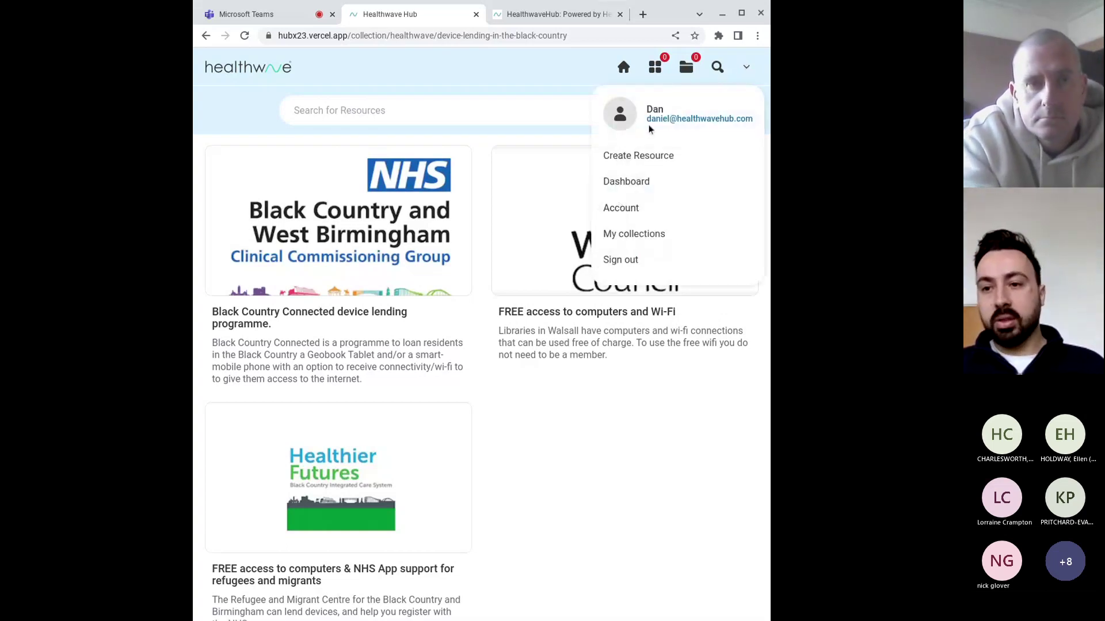
click(622, 208)
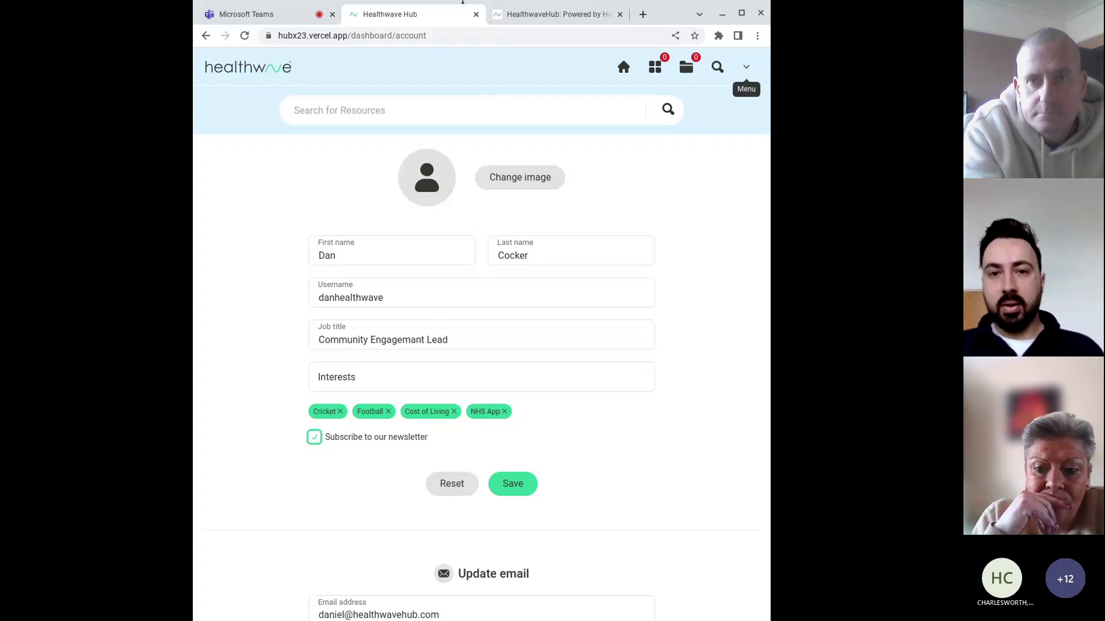
click(253, 15)
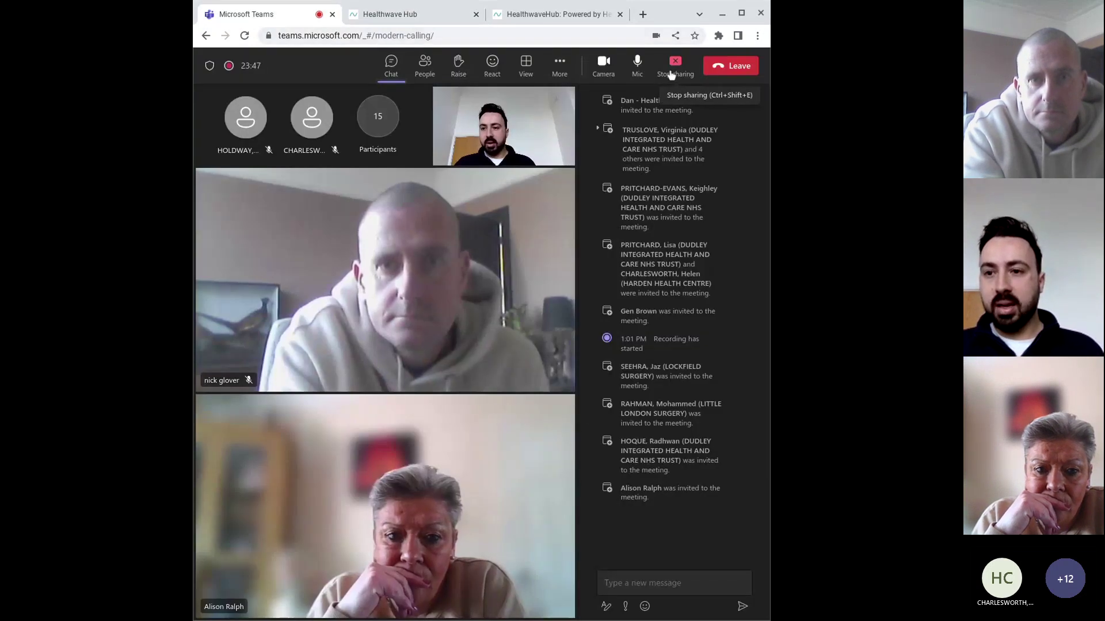